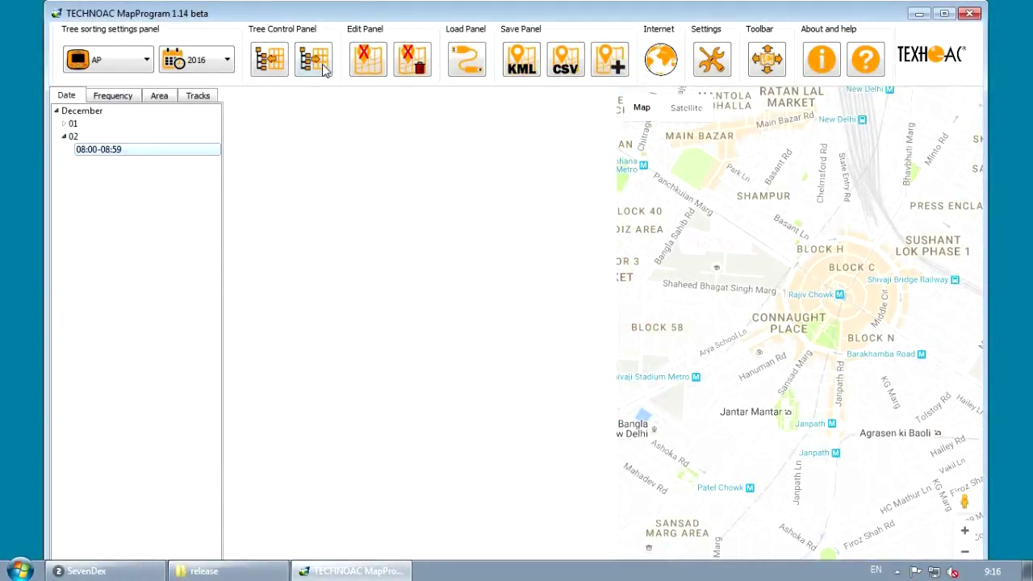
# Load the 2 December 08:00–08:59 readings and view the 08:10:20, 08:10:05 and 08:09:51 point details.
pyautogui.click(324, 68)
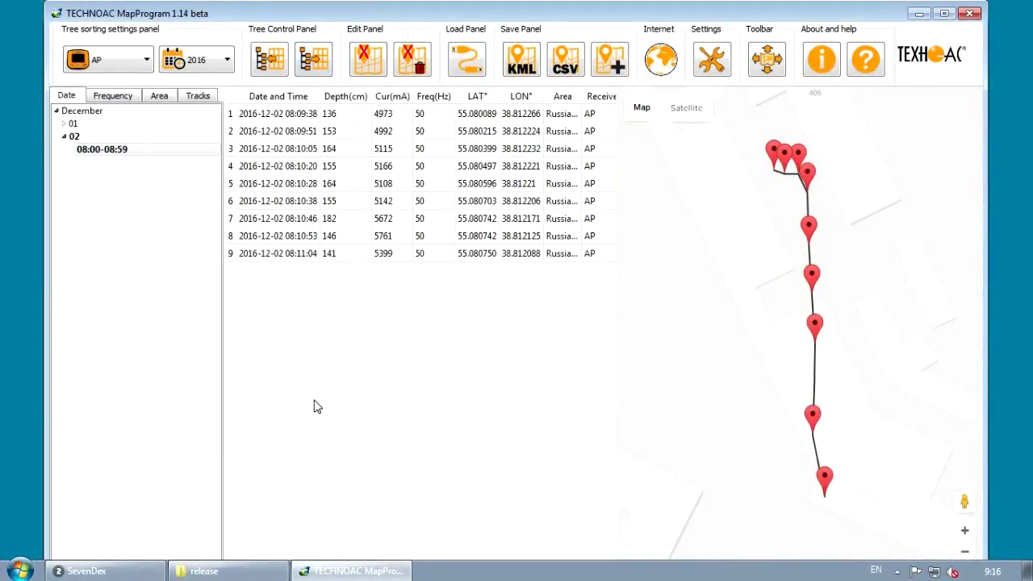
pyautogui.click(811, 275)
pyautogui.click(814, 323)
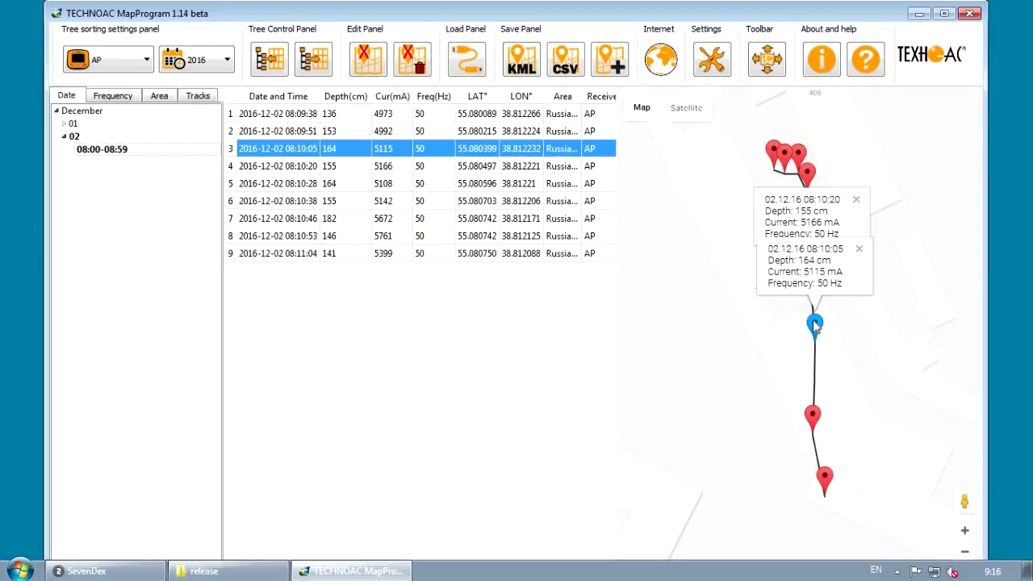
pyautogui.click(812, 416)
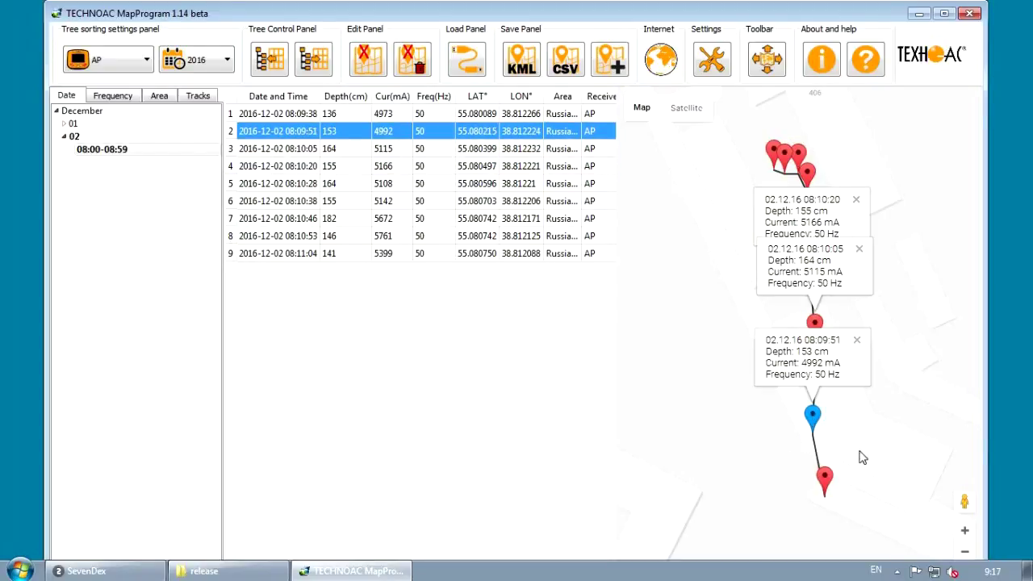
pyautogui.click(857, 341)
pyautogui.click(857, 200)
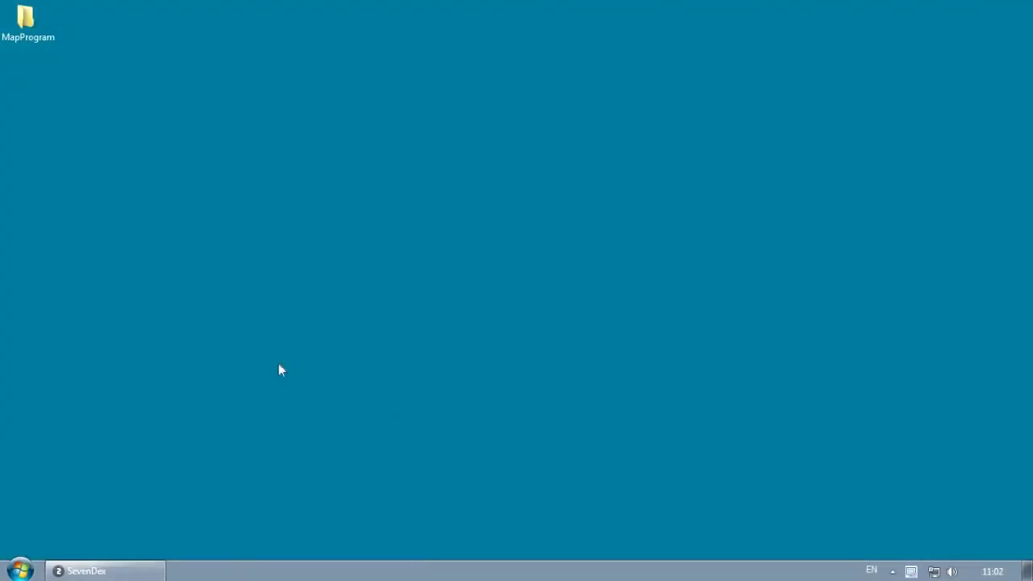
# Start setupMapProgram v1.15.2 x86 from the MapProgram folder and choose English as setup language.
pyautogui.doubleClick(22, 31)
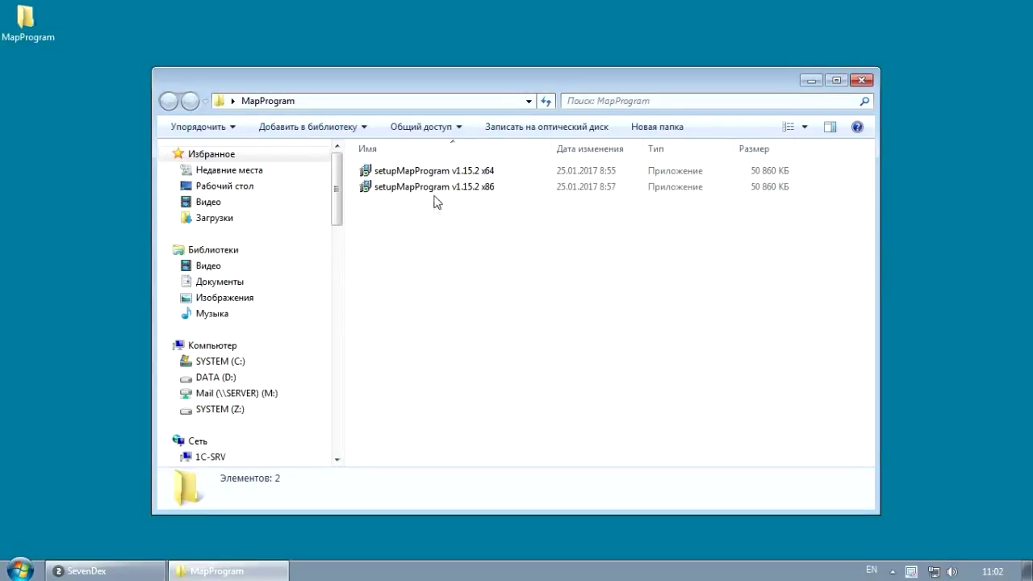
pyautogui.click(405, 188)
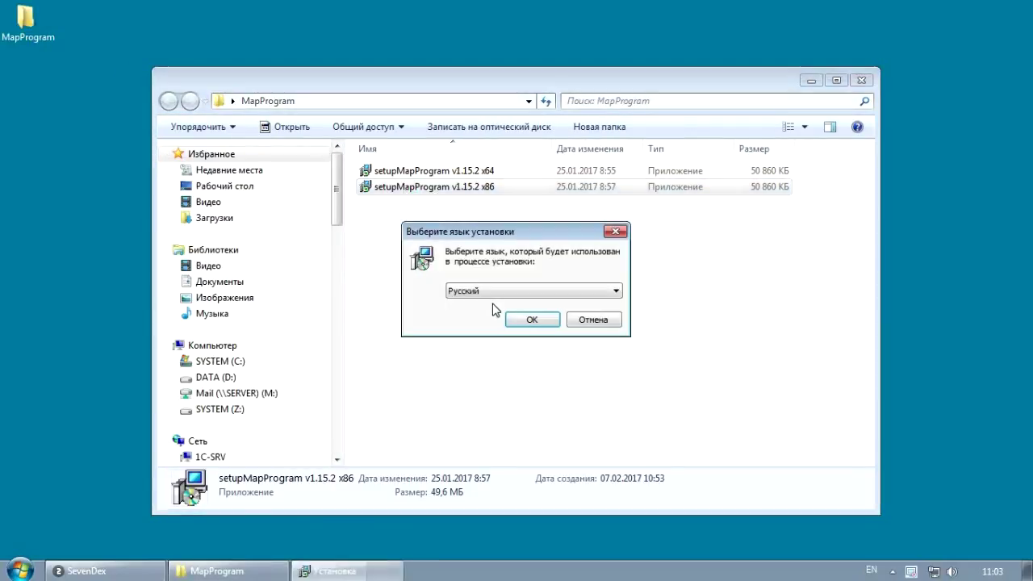
pyautogui.click(503, 292)
pyautogui.click(499, 305)
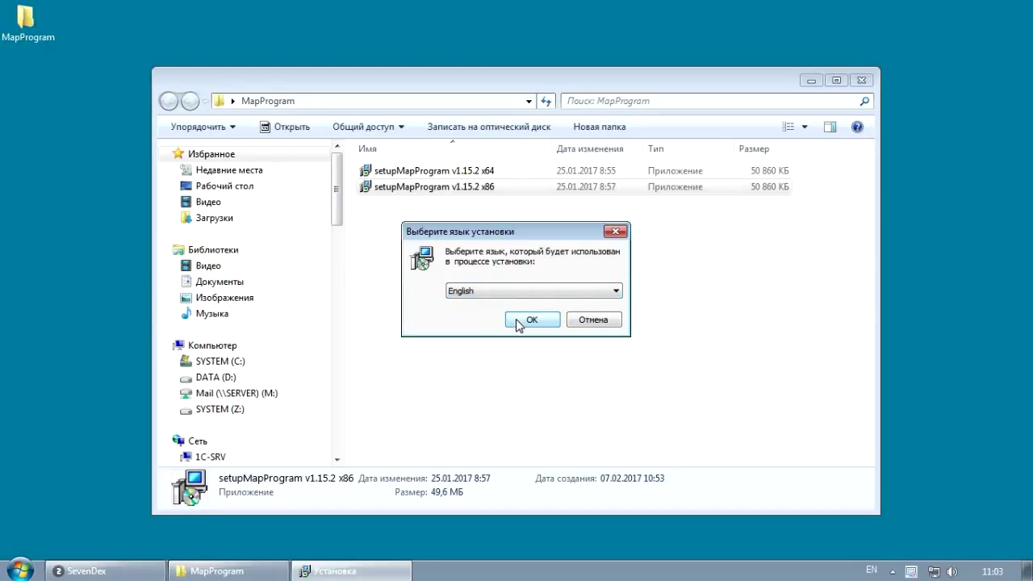
# Accept the MapProgram licence and keep C:\TechnoAC\MapProgram as the existing install folder.
pyautogui.click(529, 319)
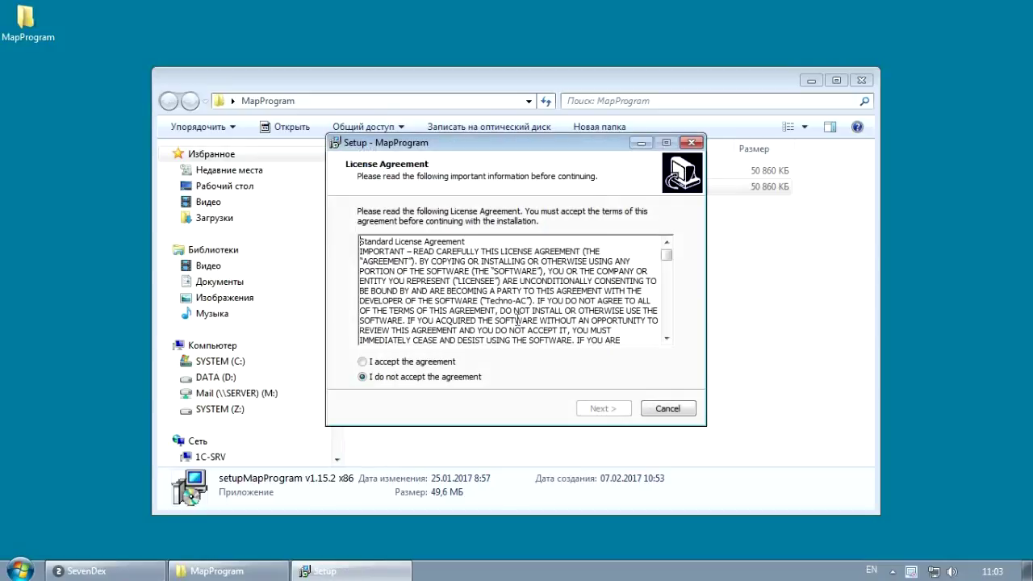
pyautogui.click(415, 363)
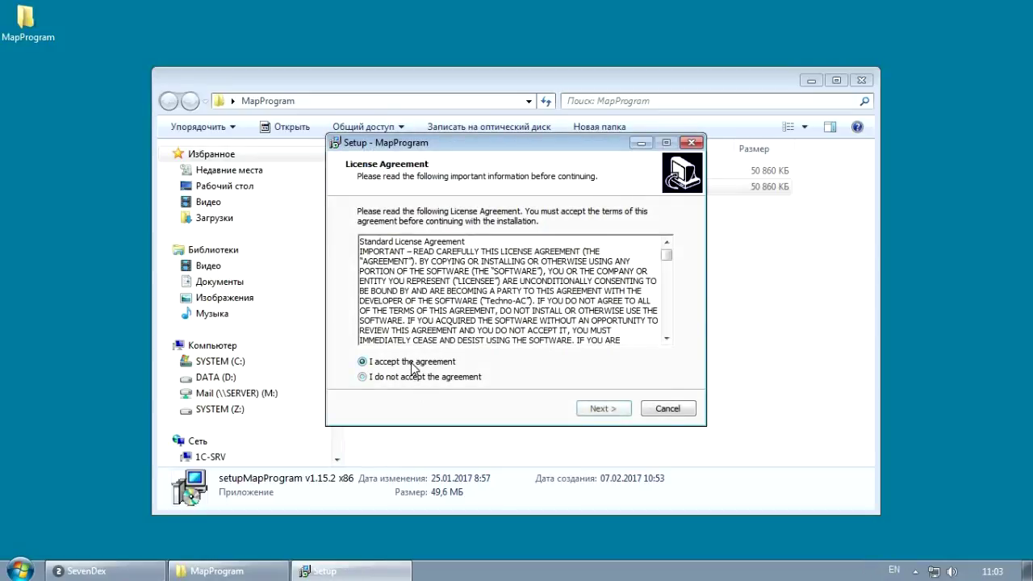
pyautogui.click(604, 408)
pyautogui.click(604, 409)
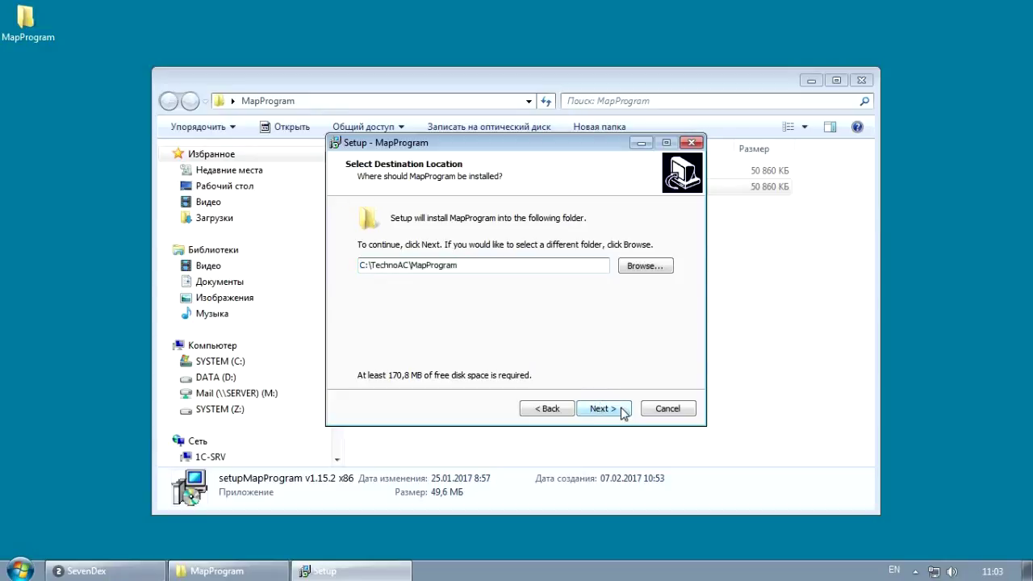
pyautogui.click(555, 360)
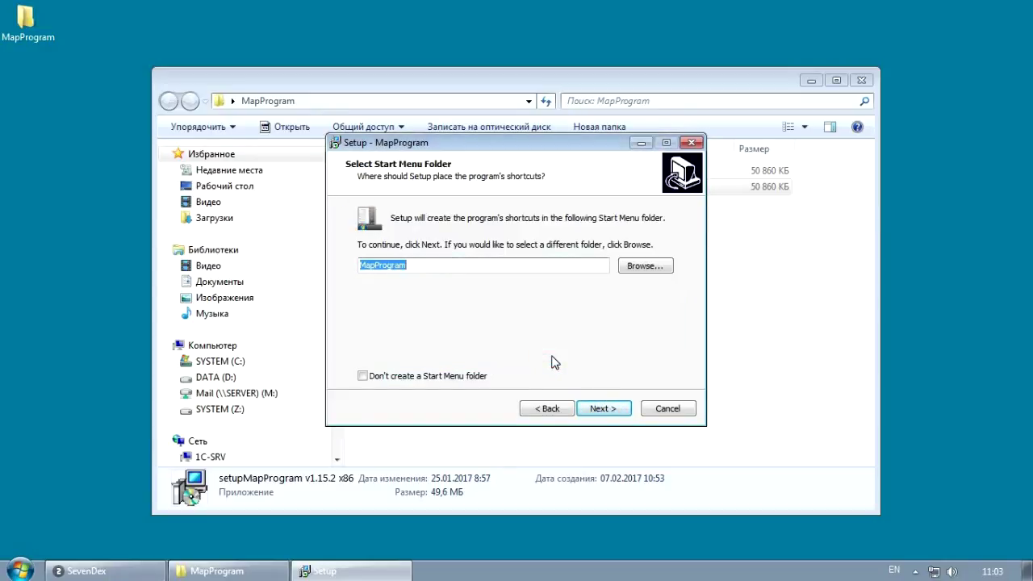
# Keep MapProgram as the Start Menu folder with a desktop shortcut and install.
pyautogui.click(615, 412)
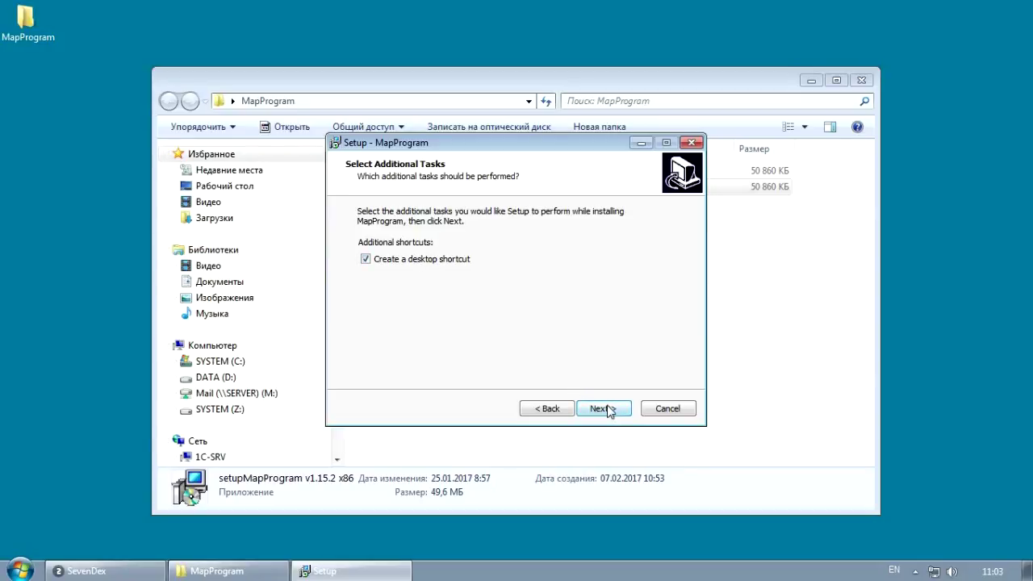
pyautogui.click(607, 410)
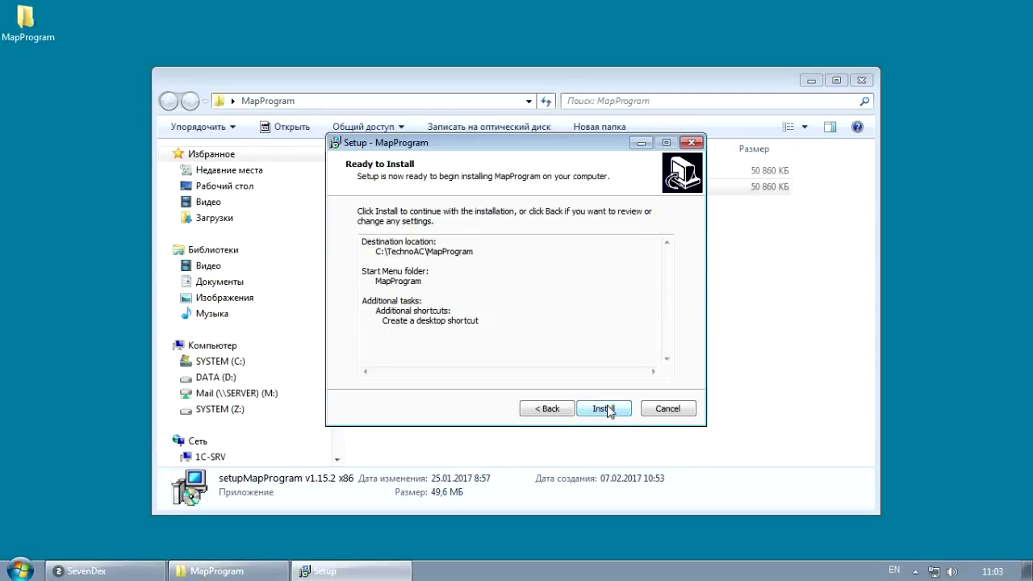
pyautogui.click(605, 410)
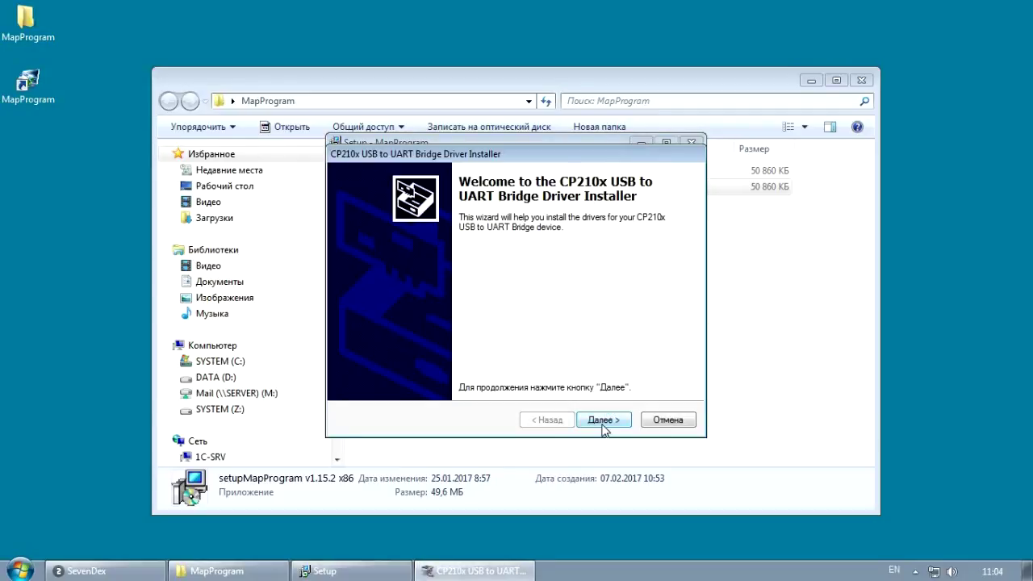
# Accept the CP210x driver licence, install the USB to UART bridge drivers and finish.
pyautogui.click(603, 421)
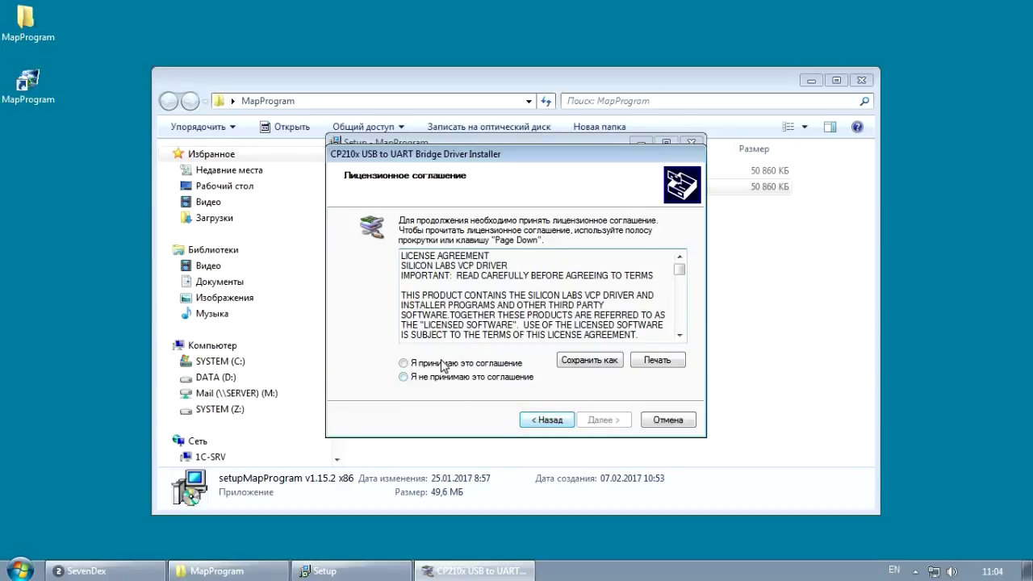
pyautogui.click(442, 364)
pyautogui.click(606, 420)
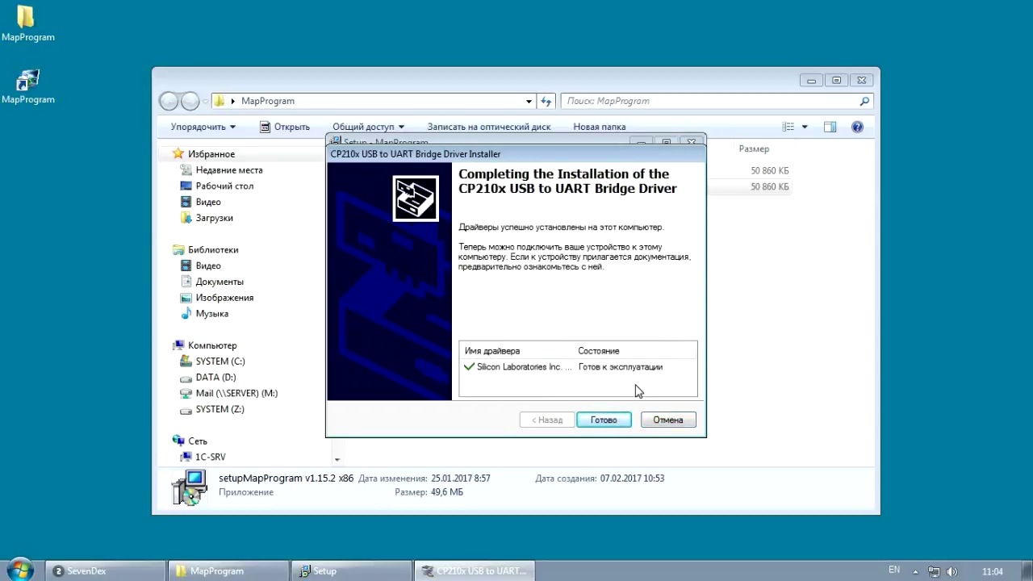
pyautogui.click(610, 421)
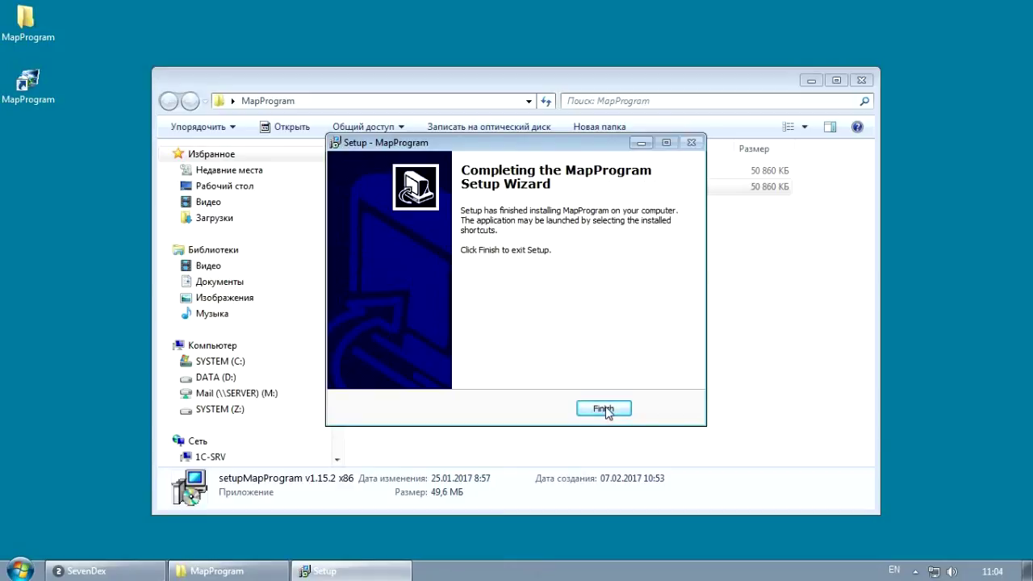
# Finish setup, close the MapProgram folder window and launch MapProgram from its desktop shortcut.
pyautogui.click(606, 410)
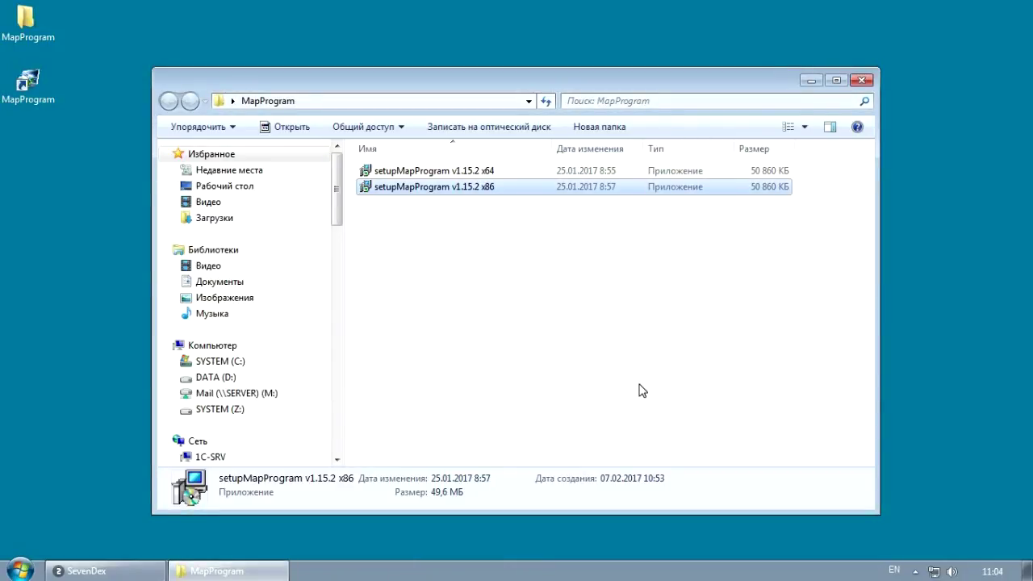
pyautogui.click(868, 87)
pyautogui.click(868, 86)
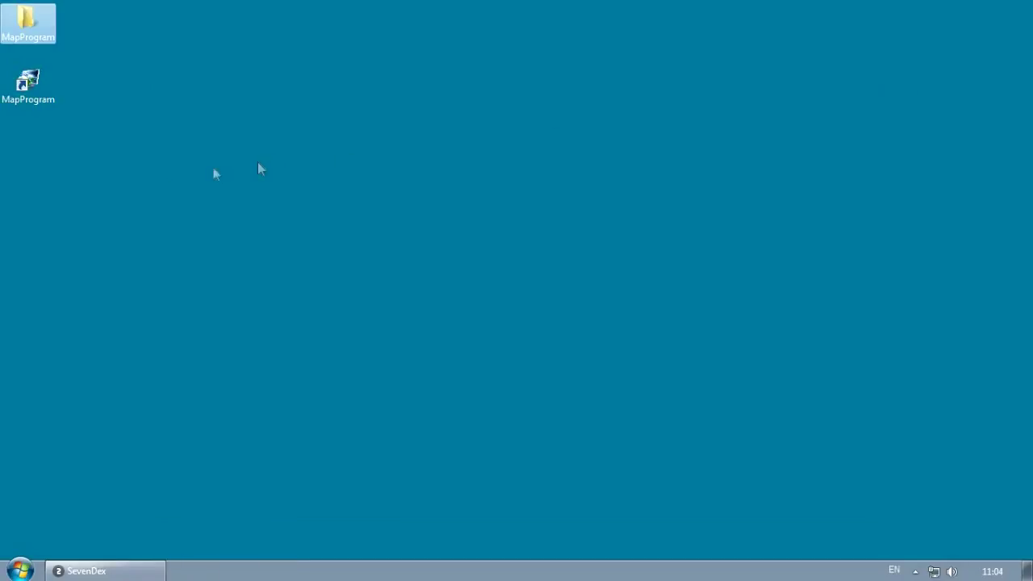
pyautogui.click(146, 184)
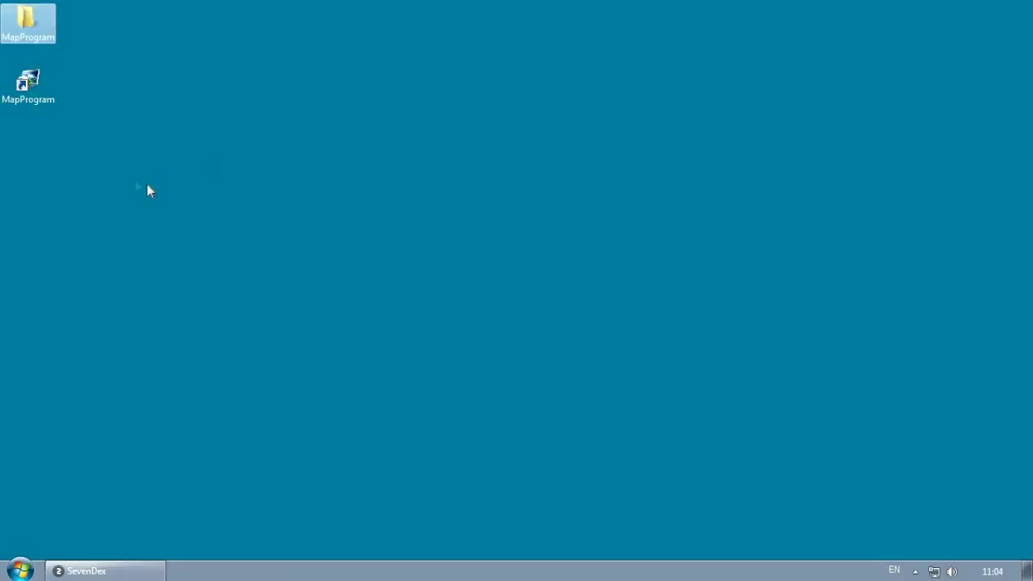
pyautogui.doubleClick(34, 97)
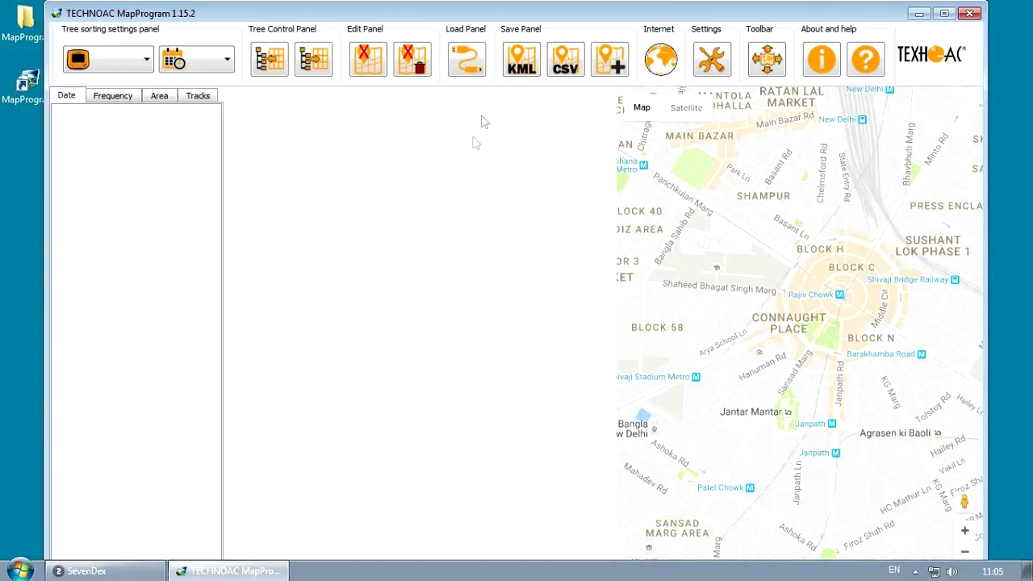
# Connect to the COM3 receiver, name the device AP and download its 33 new points.
pyautogui.click(466, 63)
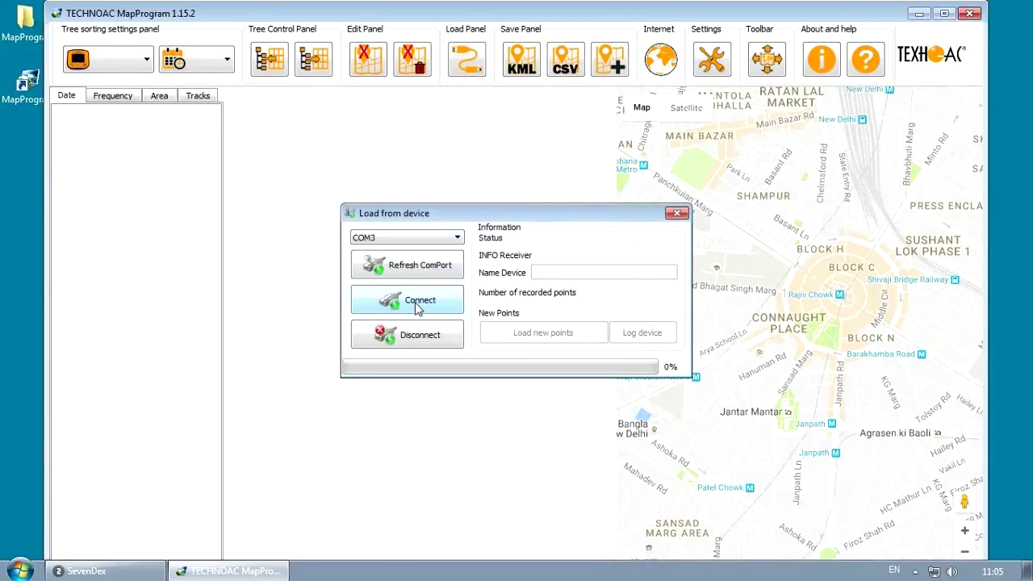
pyautogui.click(419, 309)
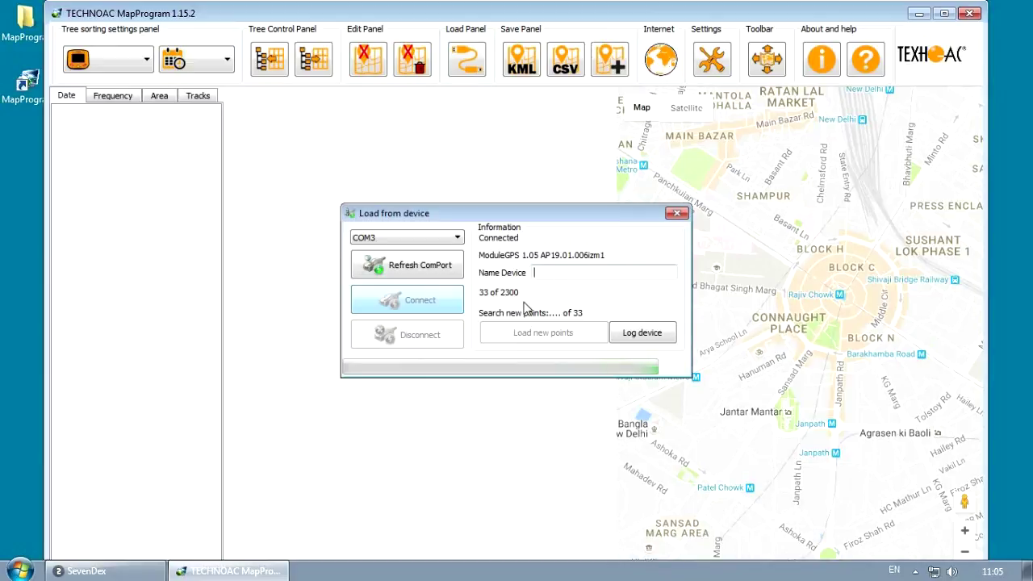
pyautogui.write('AP')
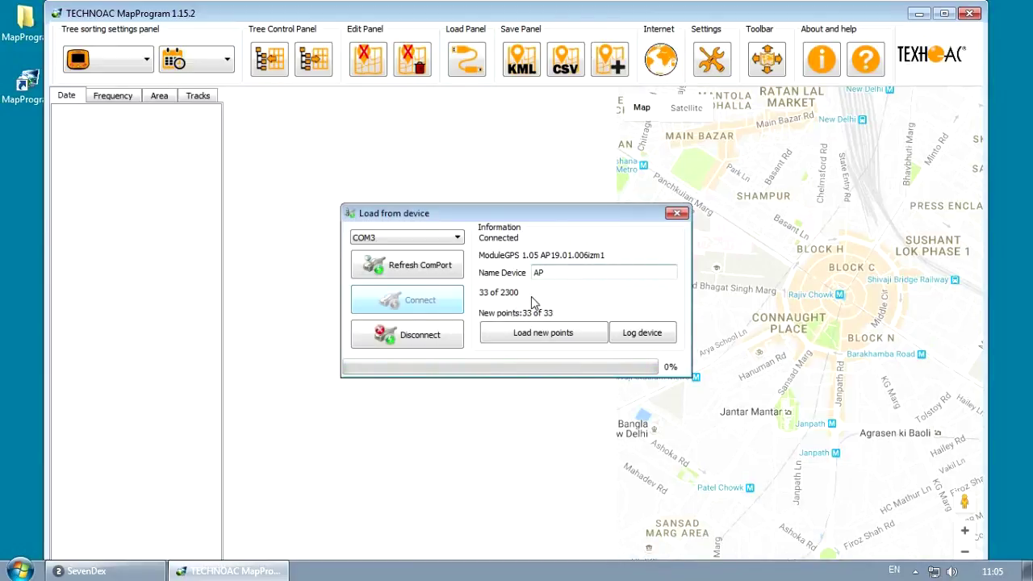
pyautogui.click(569, 336)
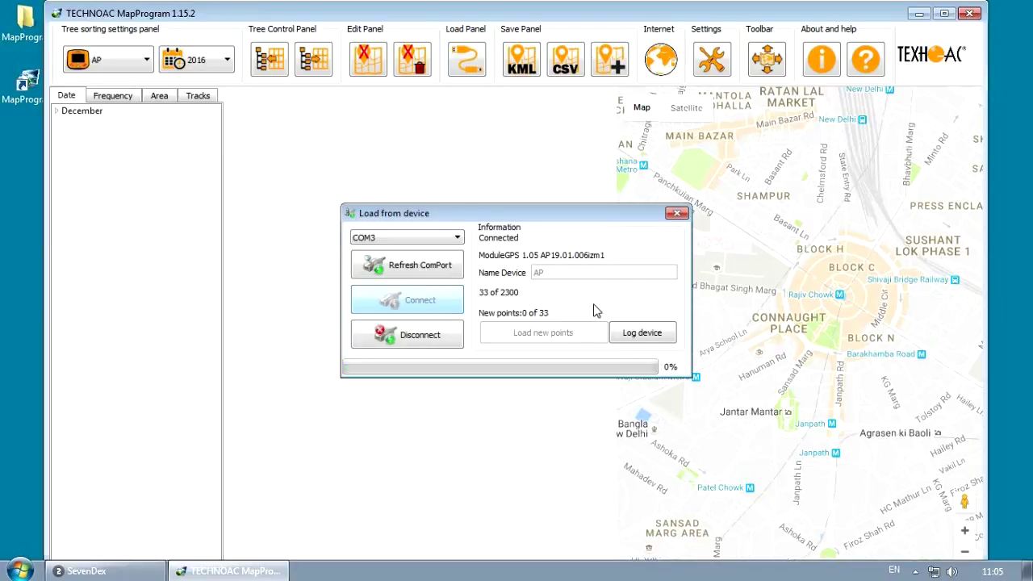
# Close the download window, keep device AP, browse Frequency and Area views, then load the Date tree's points.
pyautogui.click(677, 215)
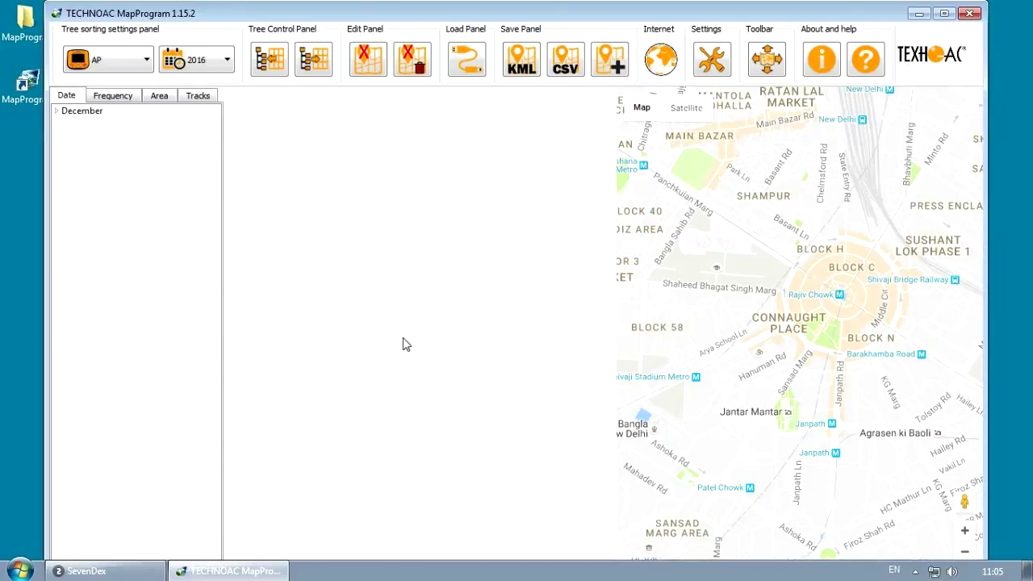
pyautogui.click(112, 61)
pyautogui.click(109, 85)
pyautogui.click(108, 96)
pyautogui.click(166, 99)
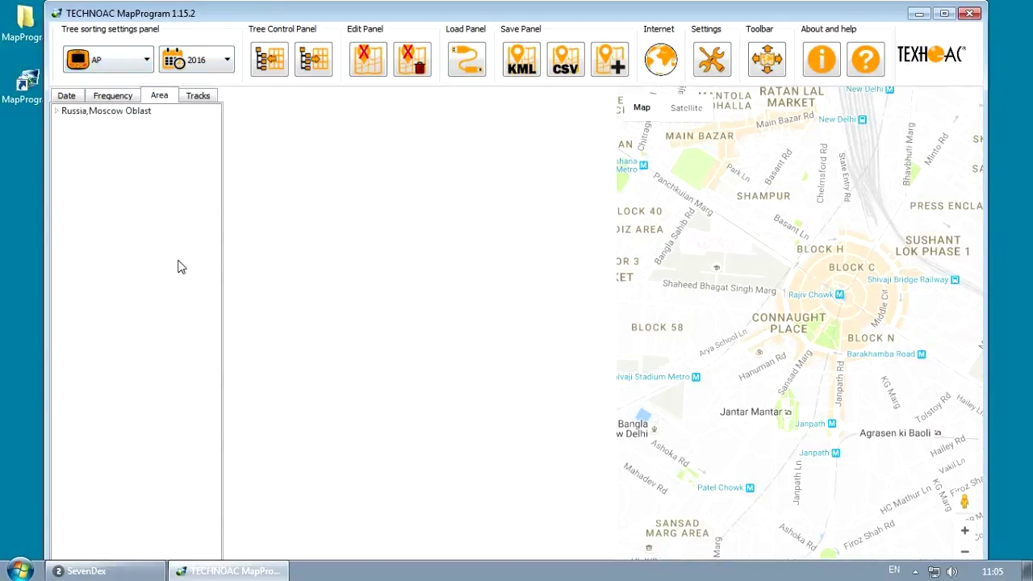
pyautogui.click(66, 96)
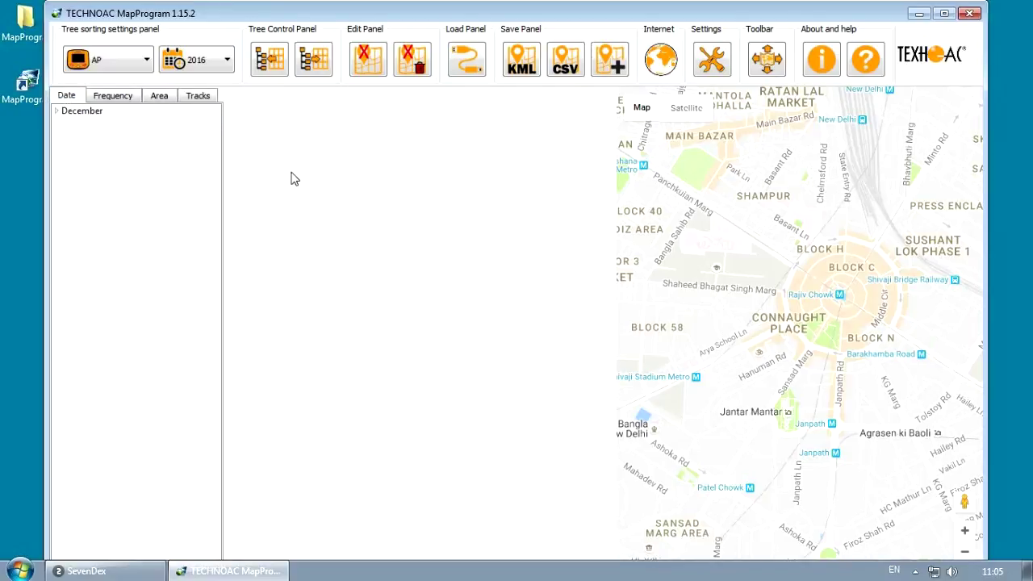
pyautogui.click(325, 69)
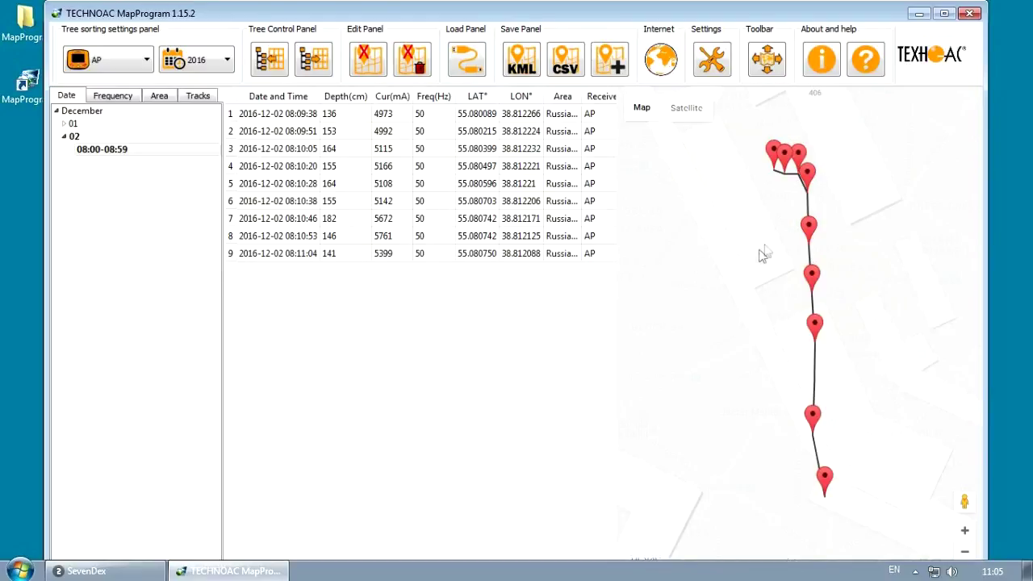
# Check depth and current for the 08:10:20, 08:10:05 and 08:09:51 points, then also select 08:10:53.
pyautogui.click(812, 274)
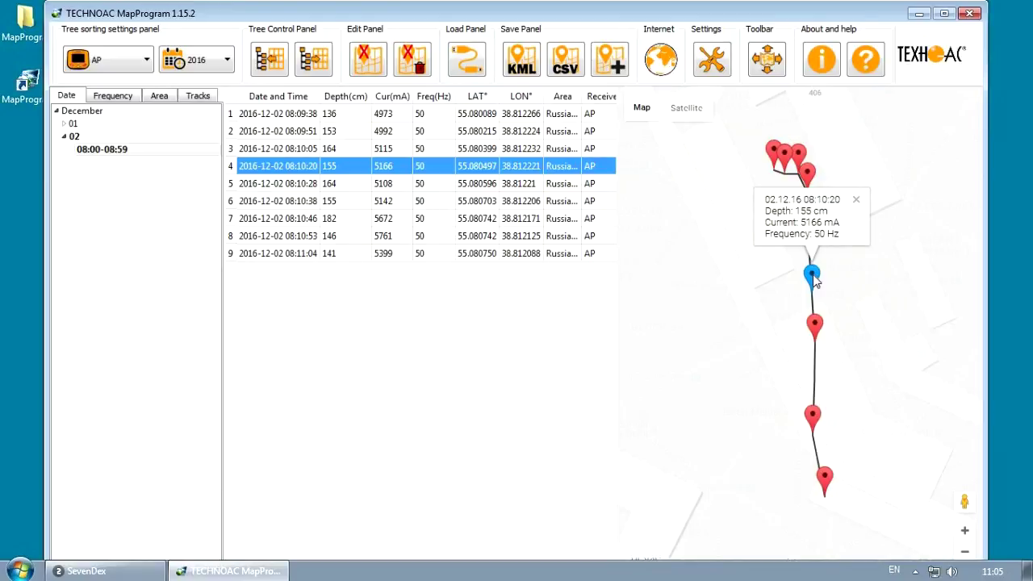
pyautogui.click(815, 325)
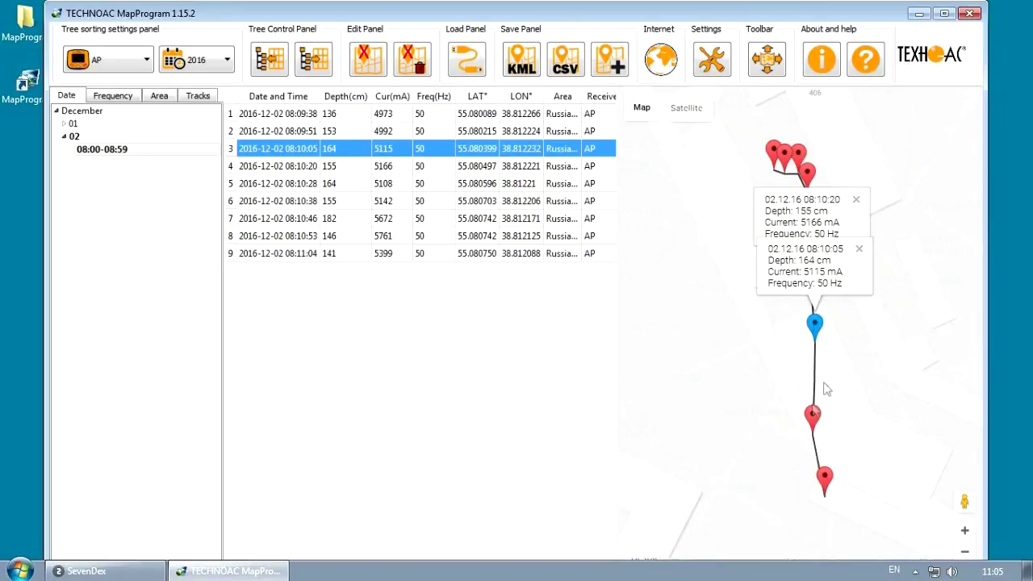
pyautogui.click(813, 416)
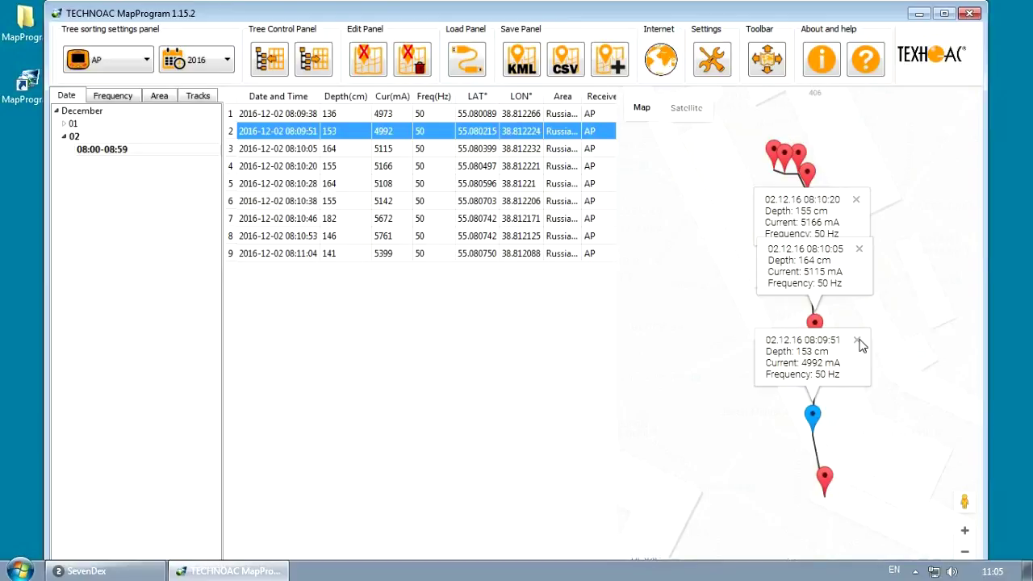
pyautogui.click(859, 340)
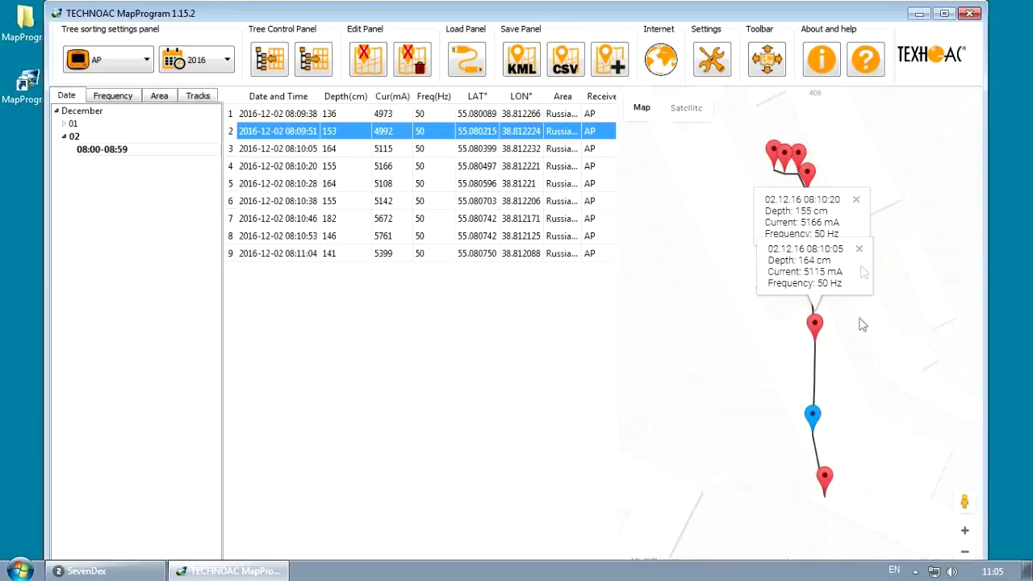
pyautogui.click(856, 200)
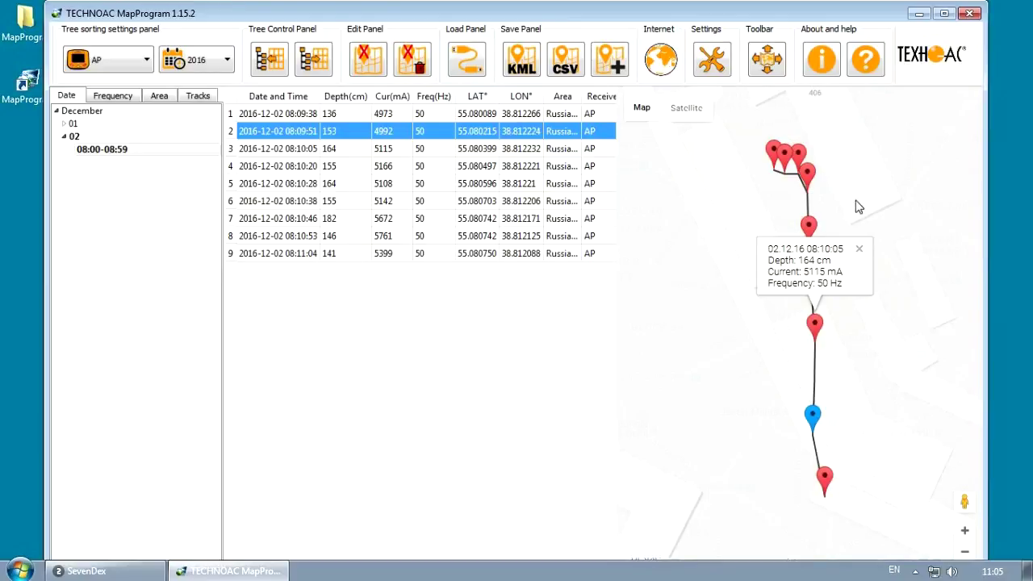
pyautogui.click(860, 250)
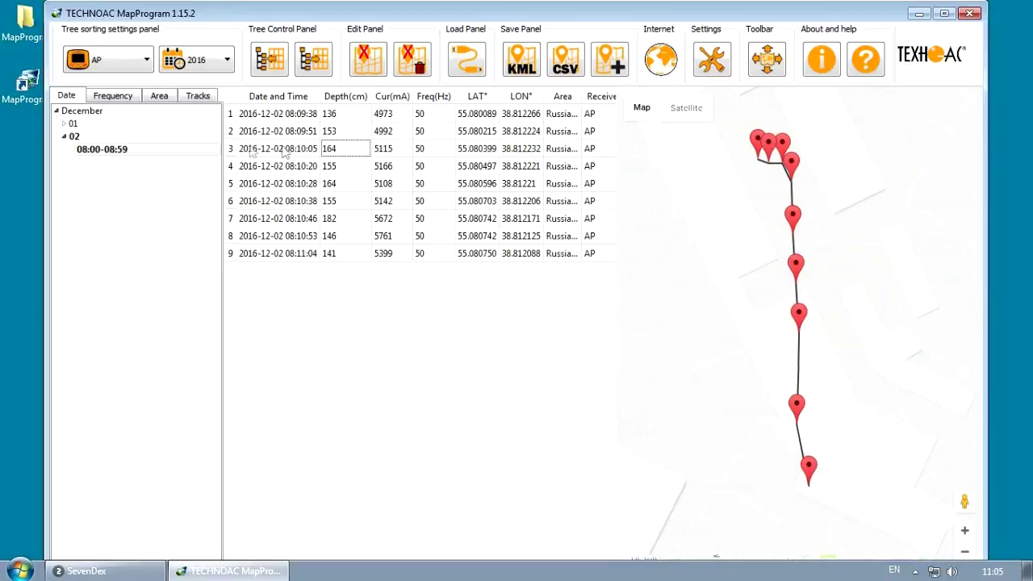
pyautogui.keyDown('ctrl'); pyautogui.click(297, 236); pyautogui.keyUp('ctrl')
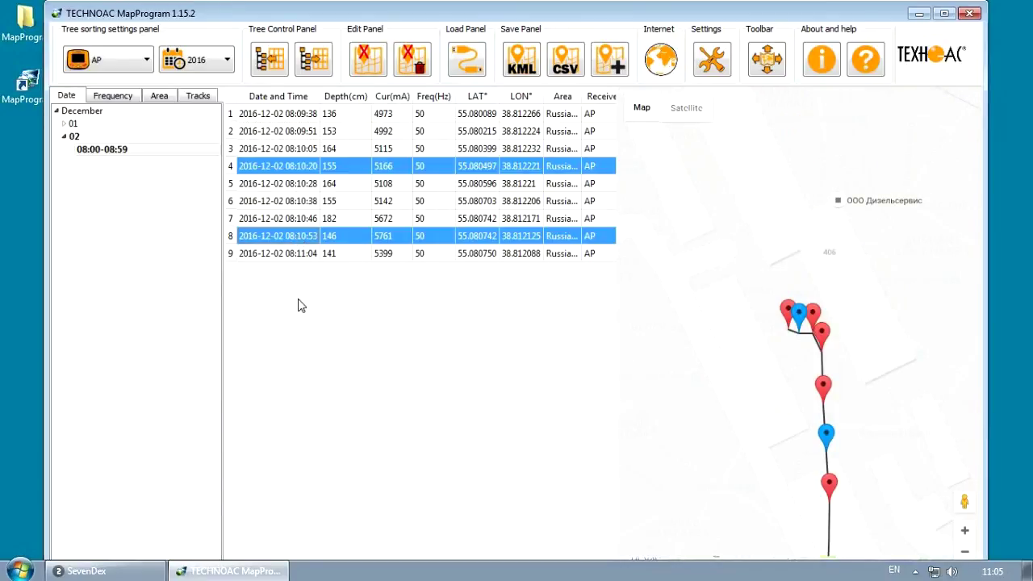
# Remove the 08:10:20 and 08:10:53 points from the database, leaving seven points.
pyautogui.click(369, 60)
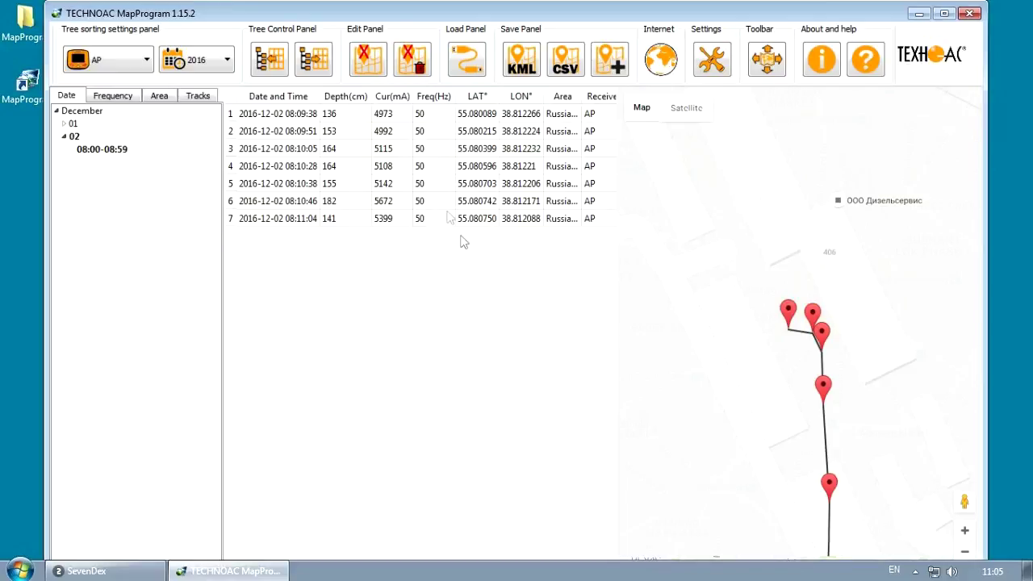
pyautogui.click(418, 66)
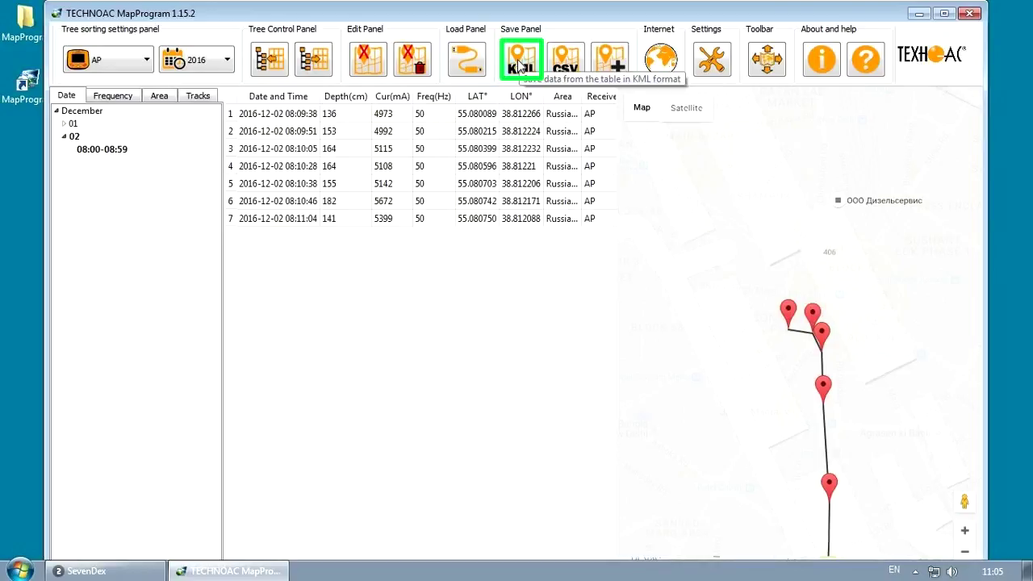
# Export the seven table points as tracks.csv into the mapprogram 1.14 folder.
pyautogui.click(566, 68)
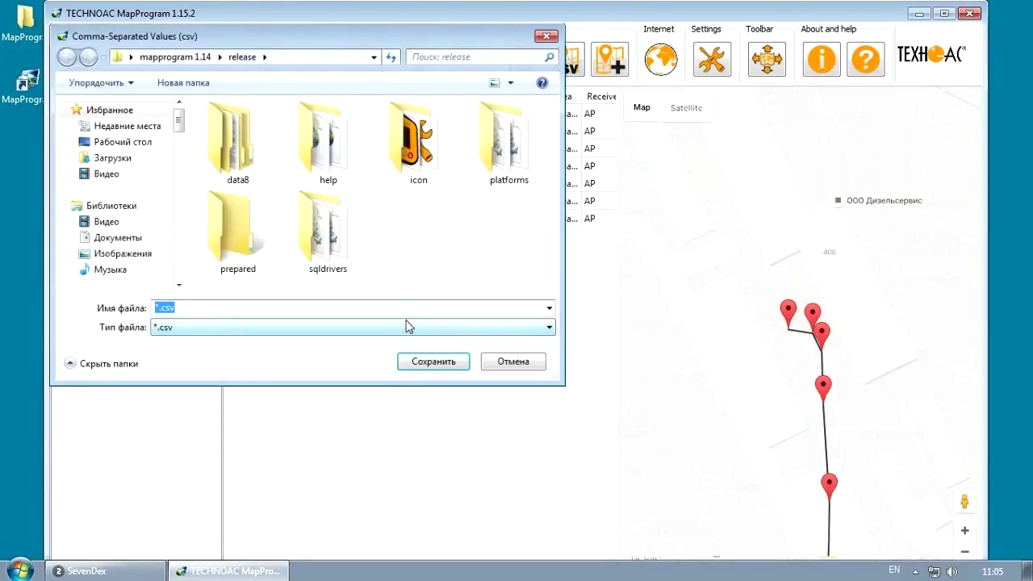
pyautogui.click(179, 55)
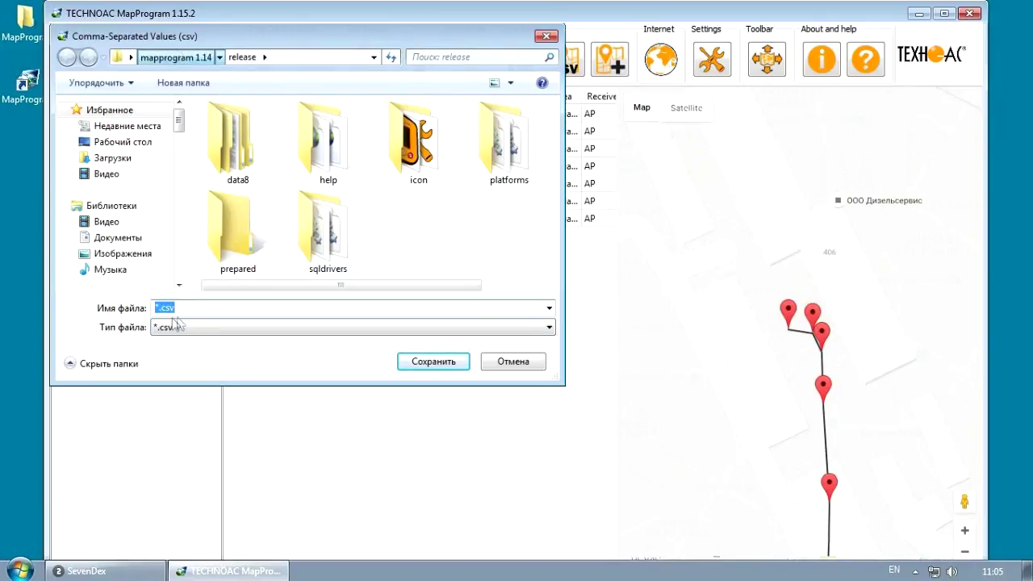
pyautogui.click(161, 310)
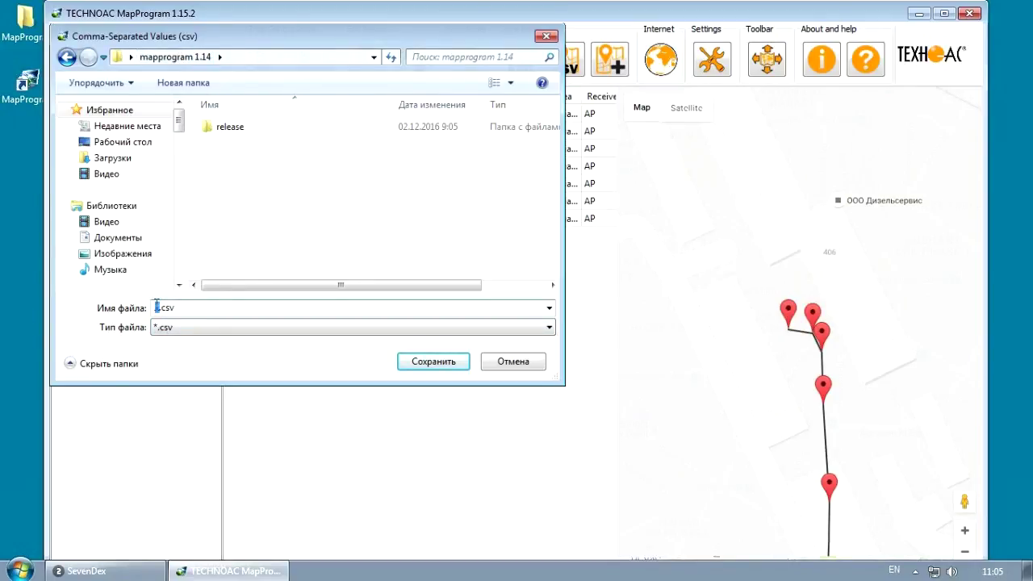
pyautogui.press('BackSpace')
pyautogui.write('tracks')
pyautogui.click(434, 363)
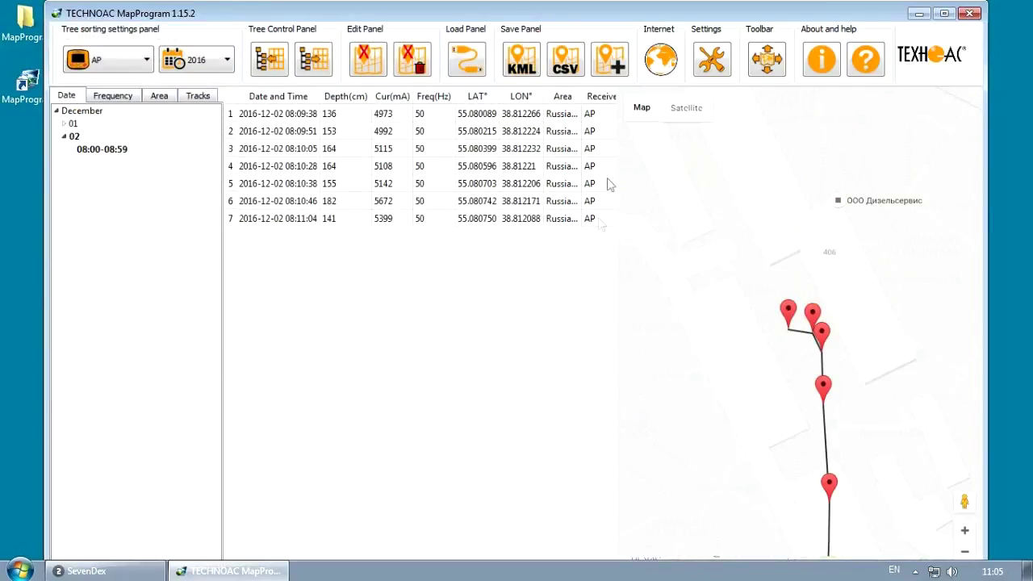
pyautogui.click(618, 65)
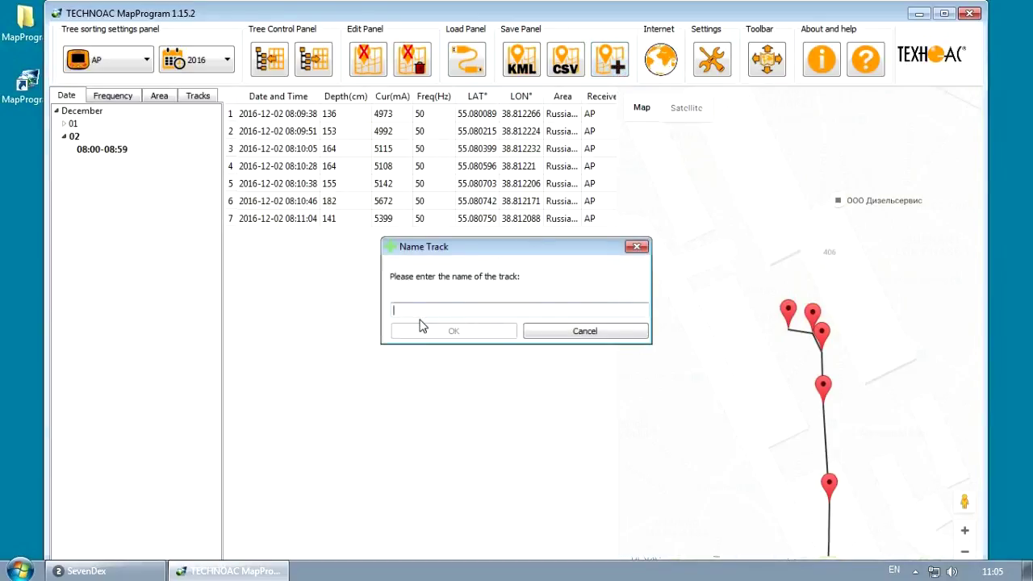
# Enter 'tracks' as the name for the new track in the Name Track dialog.
pyautogui.write('tra')
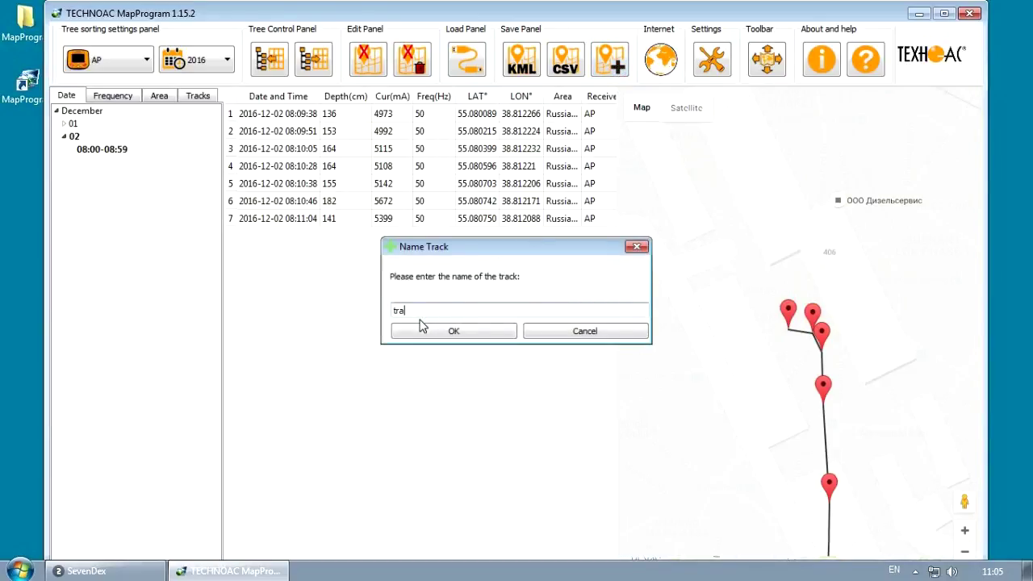
pyautogui.write('cks')
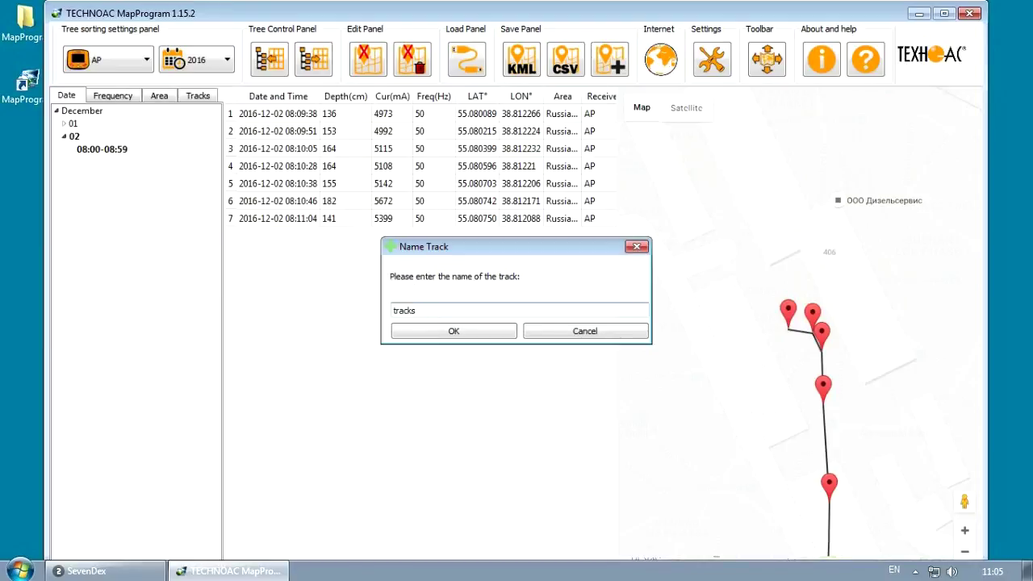